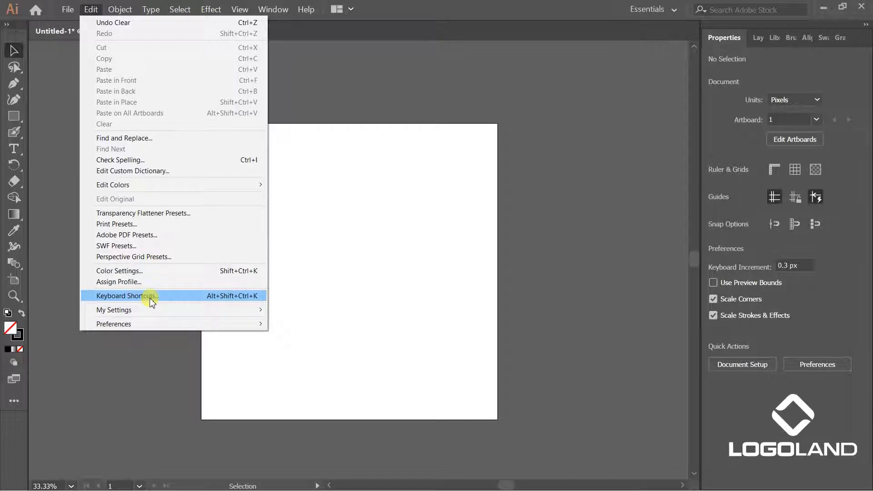
mouse_move(122, 9)
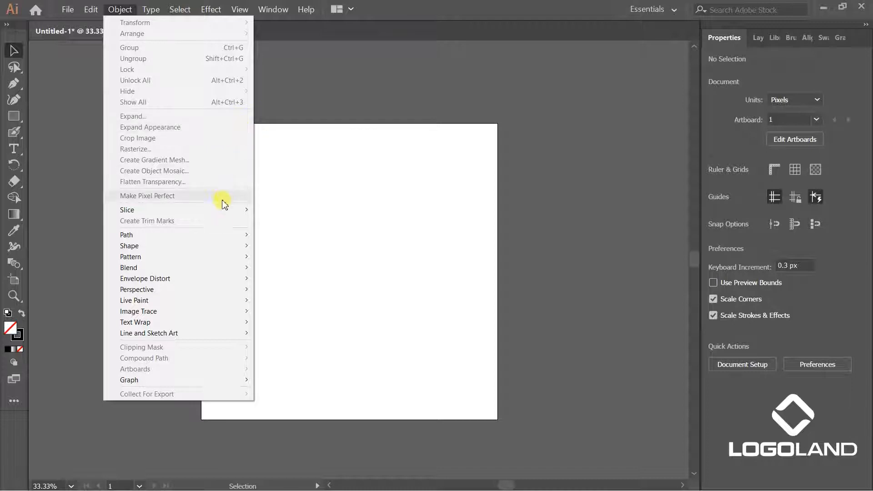
mouse_move(210, 236)
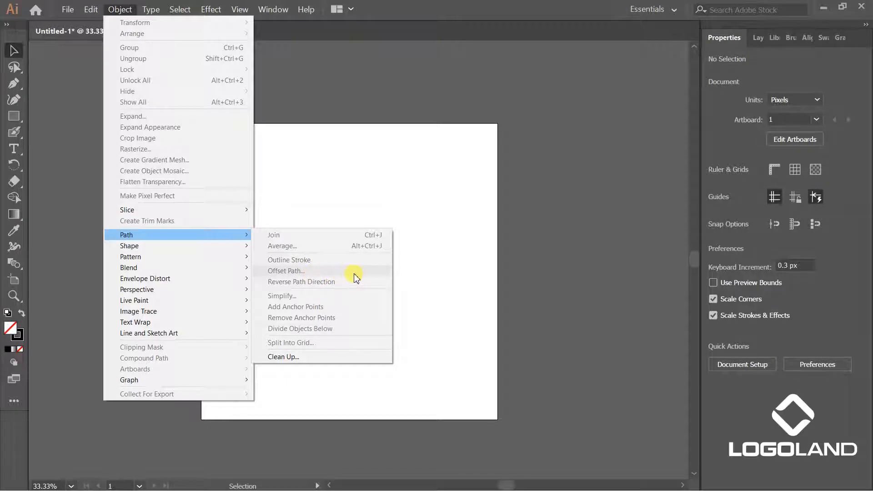
left_click(386, 168)
Open the keyboard shortcuts editor and show the shortcuts for Menu Commands instead of Tools
left_click(91, 10)
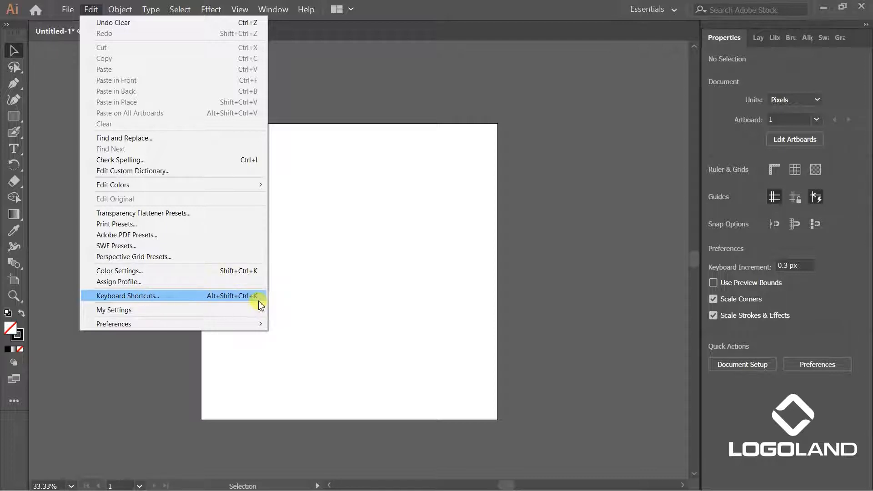
left_click(156, 298)
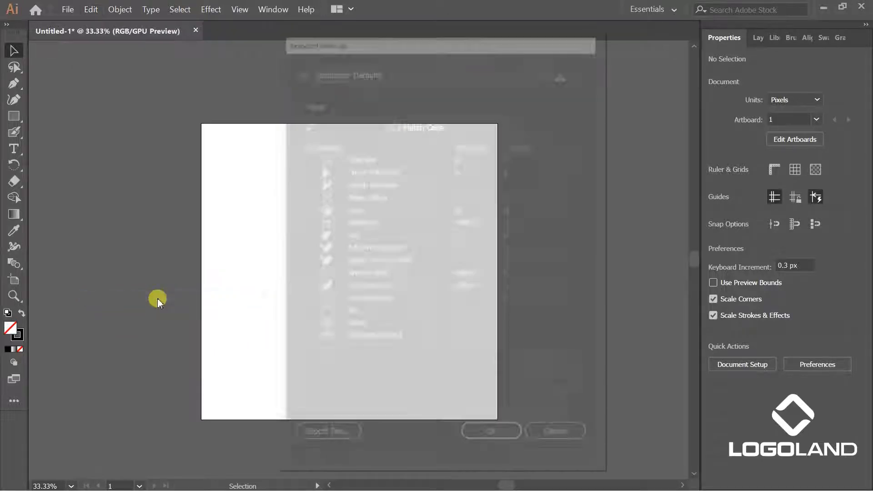
left_click_drag(401, 40, 364, 24)
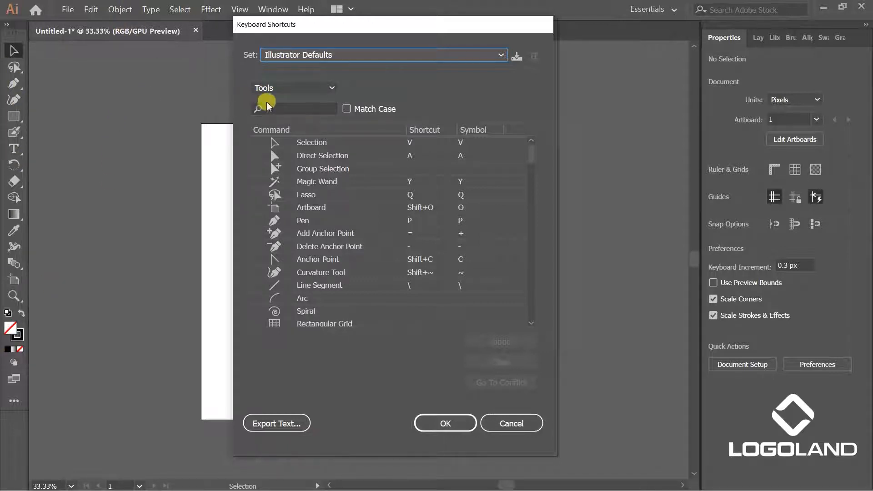
left_click(332, 87)
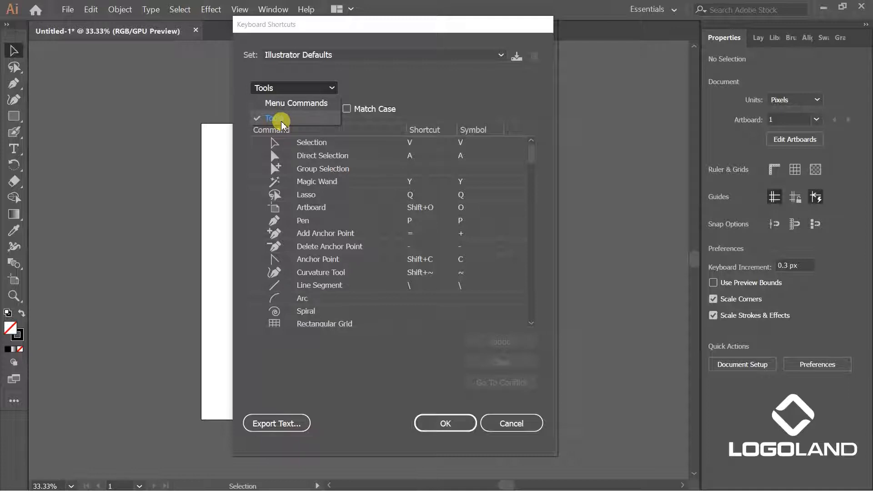
left_click(303, 103)
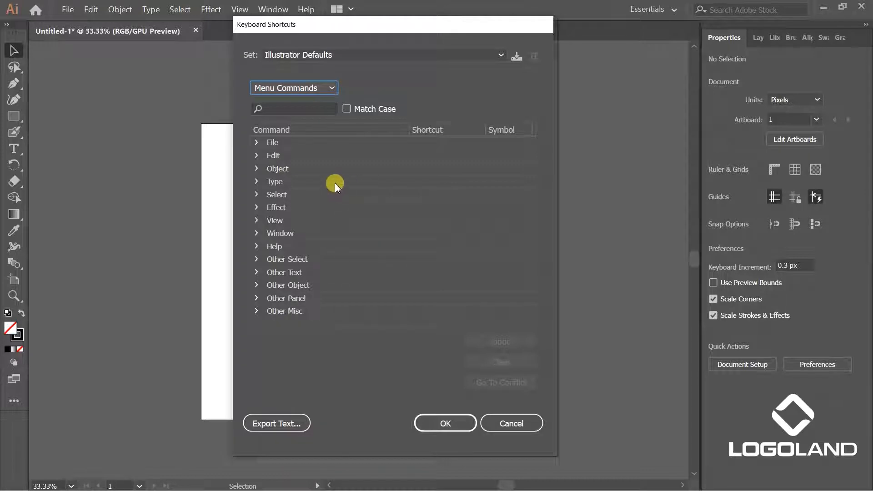
Assign the shortcut Ctrl+9 to the Expand command in the Object group
left_click(257, 169)
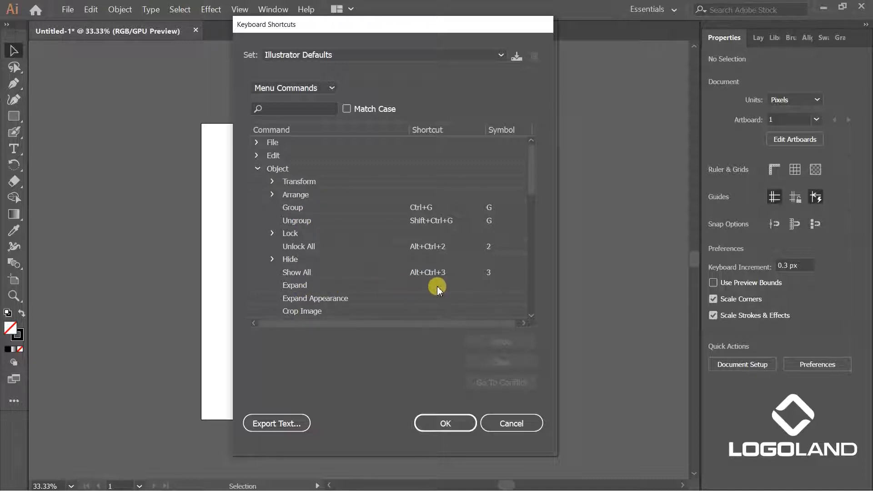
left_click(294, 287)
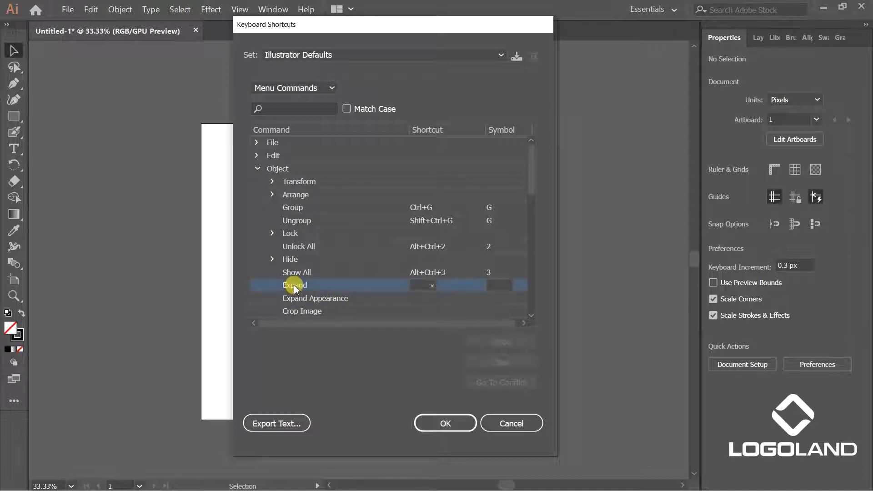
left_click(419, 288)
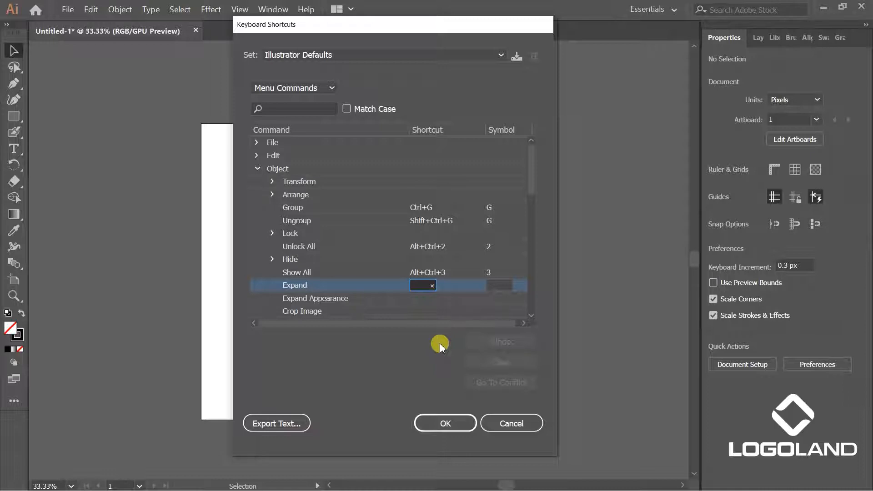
key("ctrl+9")
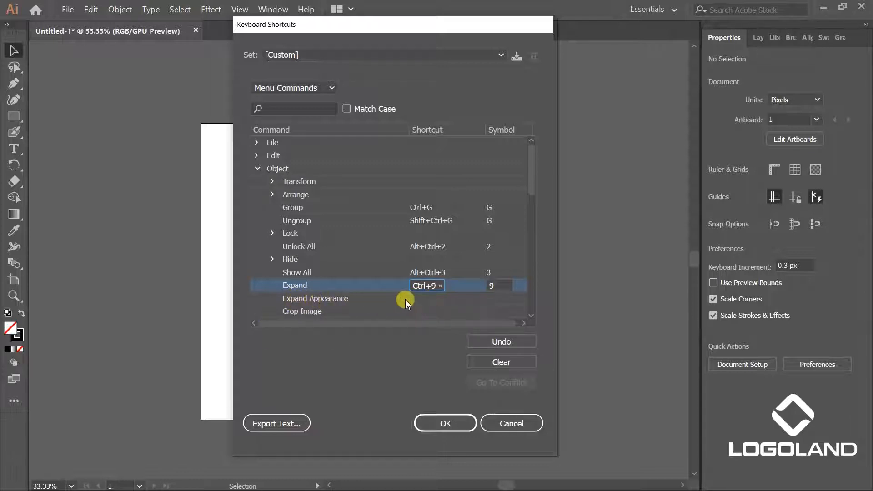
Assign the shortcut Ctrl+8 to the Expand Appearance command in the Object group
left_click(323, 300)
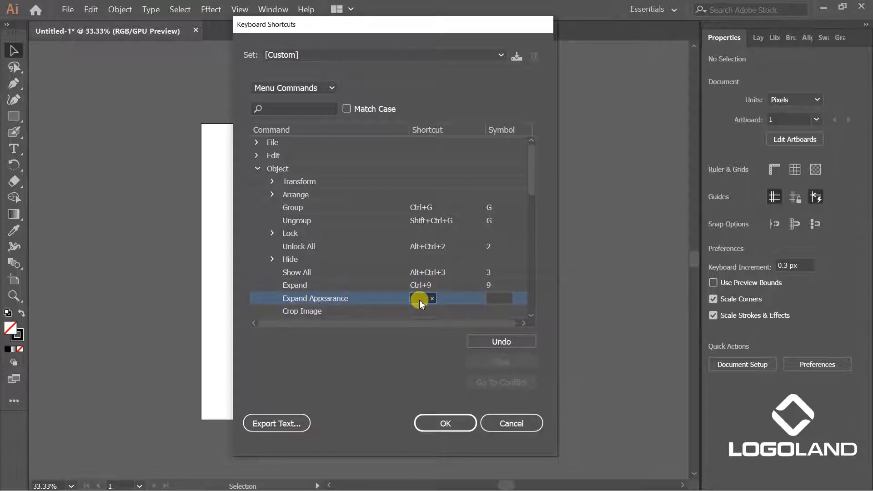
key("ctrl+8")
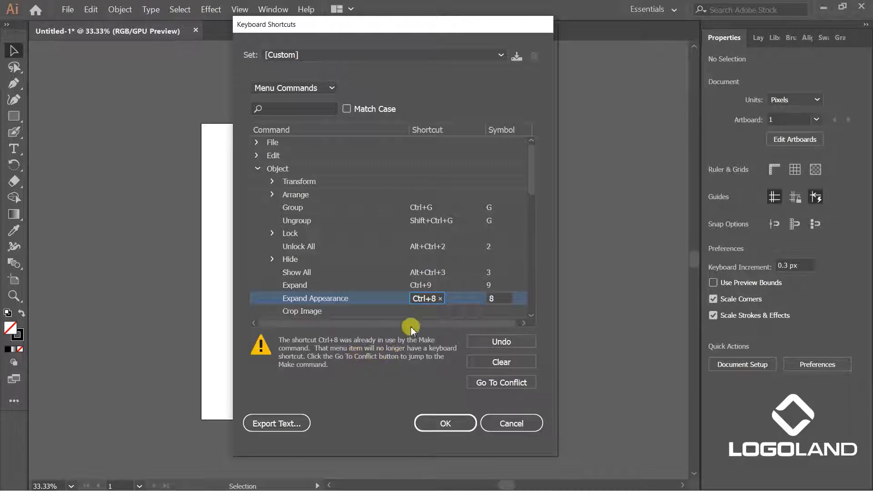
left_click(445, 426)
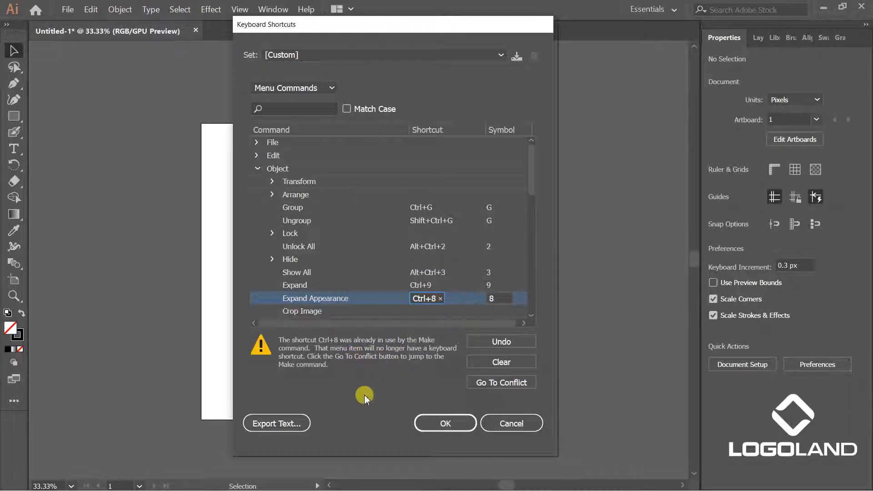
Assign the shortcut Ctrl+F3 to the Offset Path command in the Path subgroup of Object
left_click(258, 174)
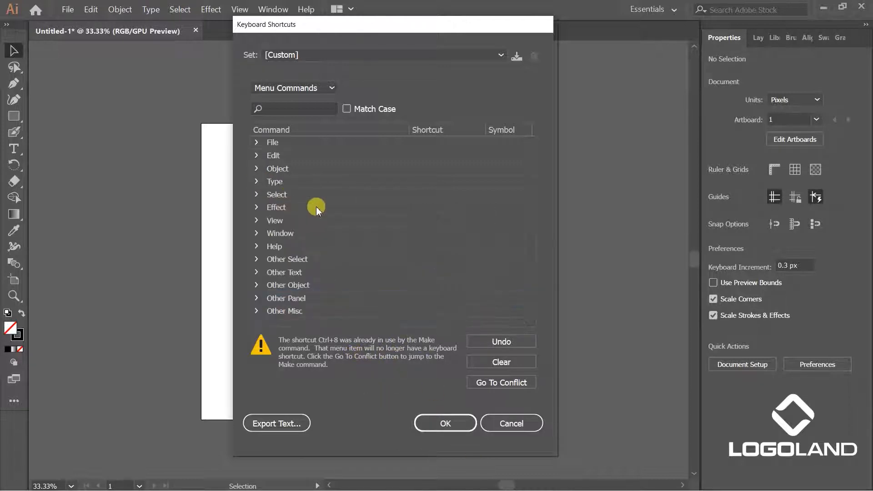
left_click(256, 168)
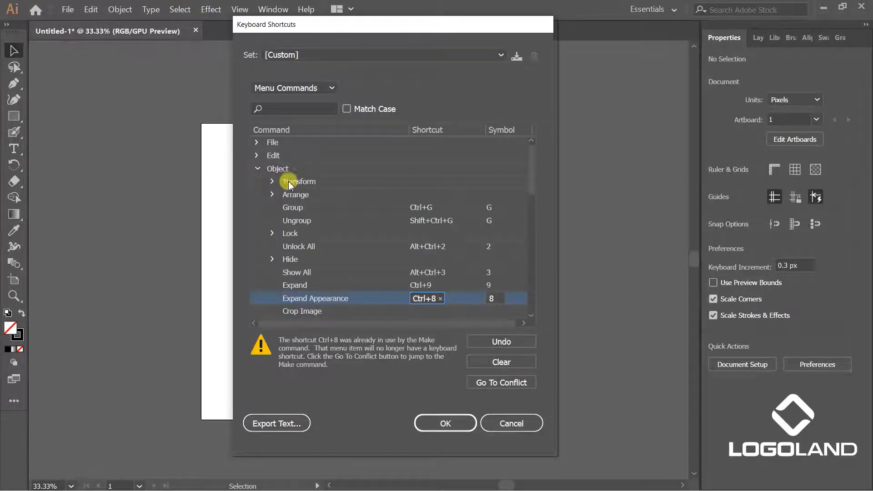
scroll(336, 290, "down", 5)
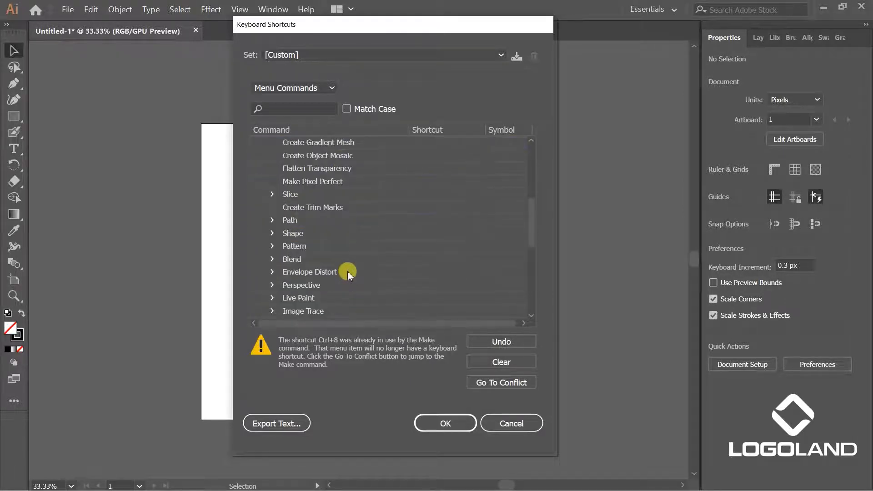
left_click(271, 220)
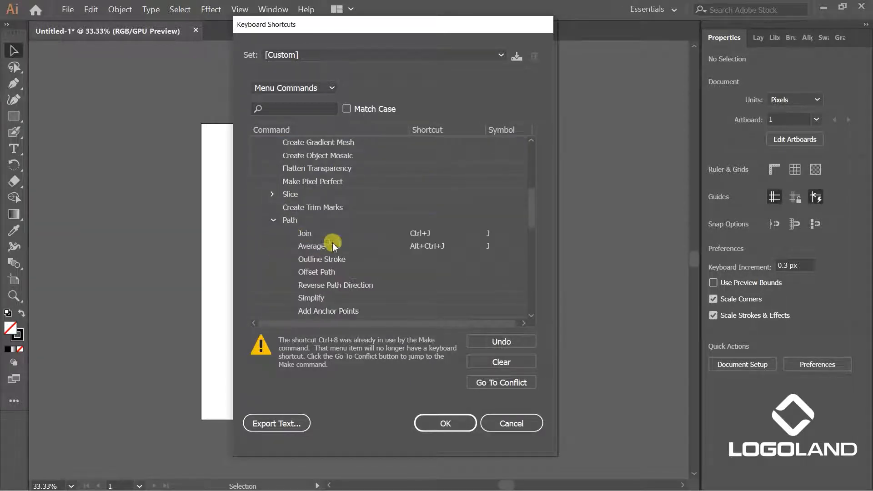
left_click(335, 273)
left_click(421, 273)
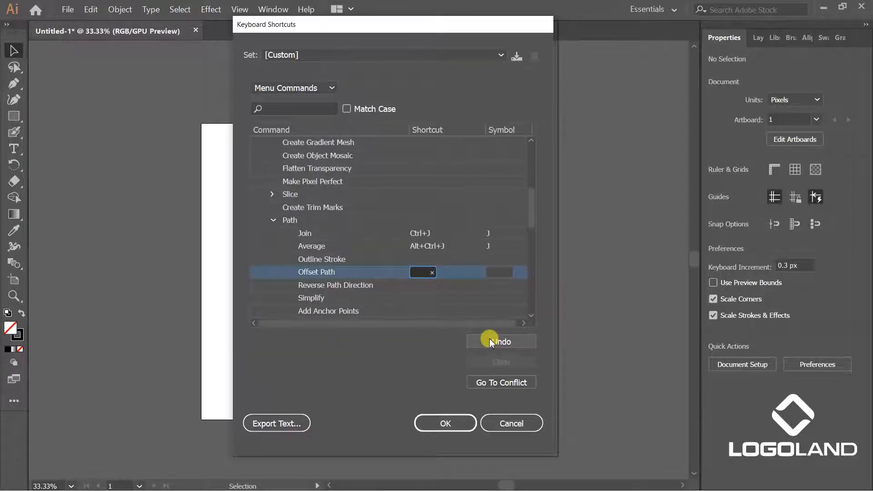
key("ctrl+F3")
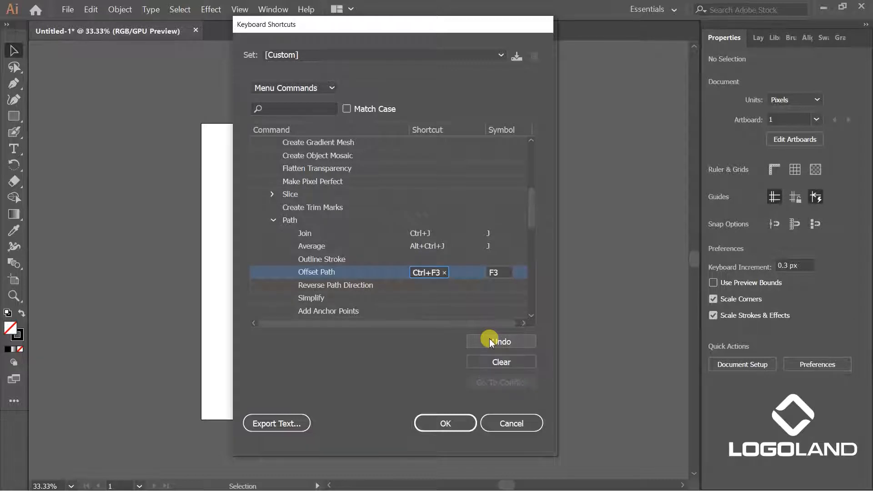
Save the customized shortcuts as a keyset file named "new shortcut" and check the assigned shortcuts among the Object and Path commands
left_click(447, 423)
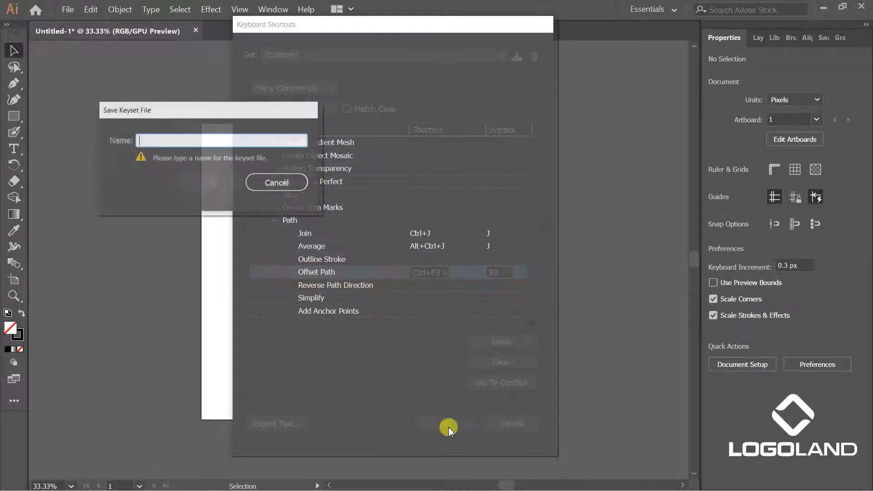
left_click_drag(253, 111, 191, 190)
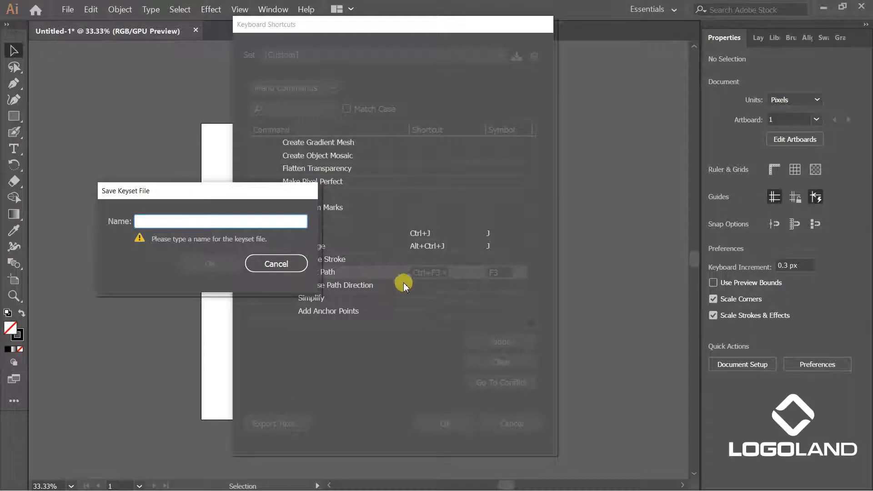
left_click(170, 221)
left_click_drag(187, 192, 194, 216)
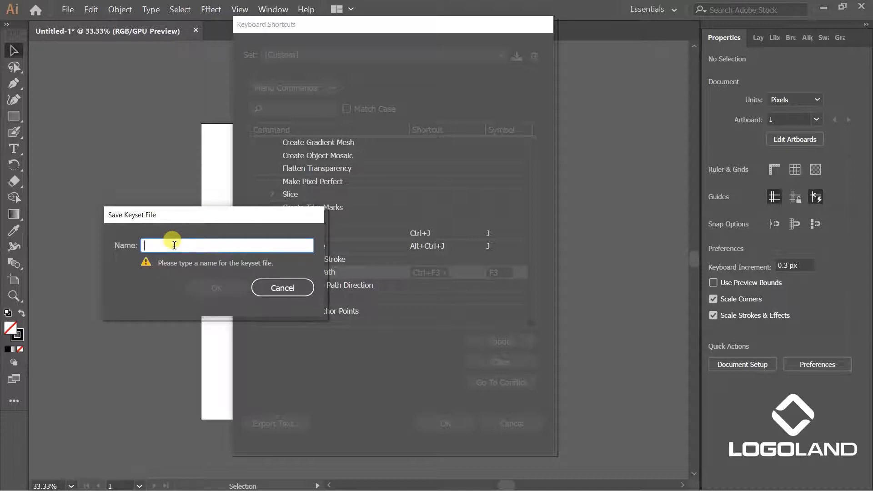
type("new shortcut")
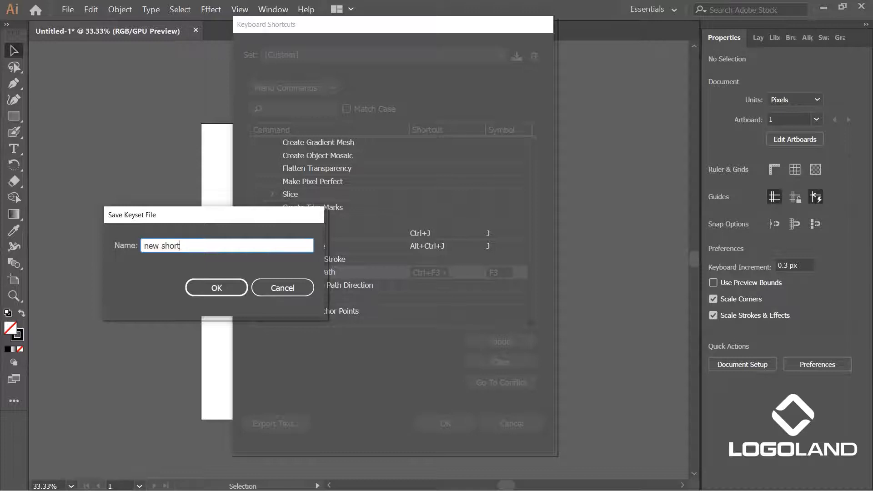
left_click(226, 289)
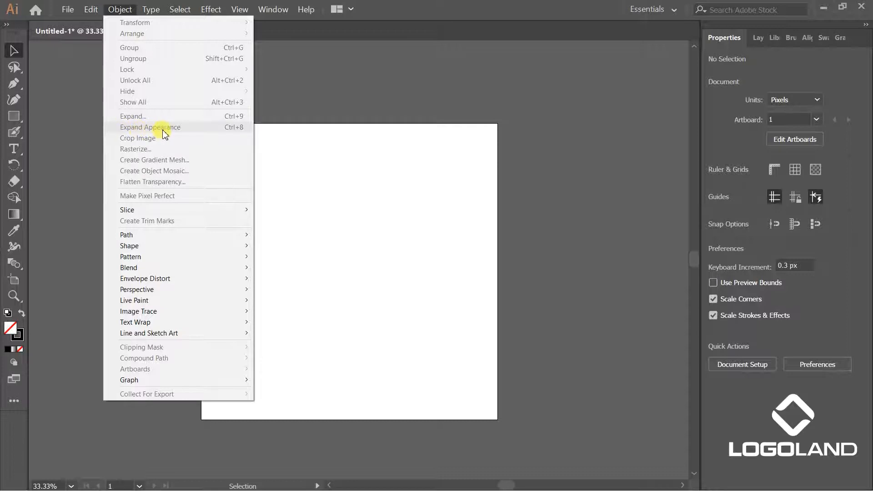
mouse_move(174, 234)
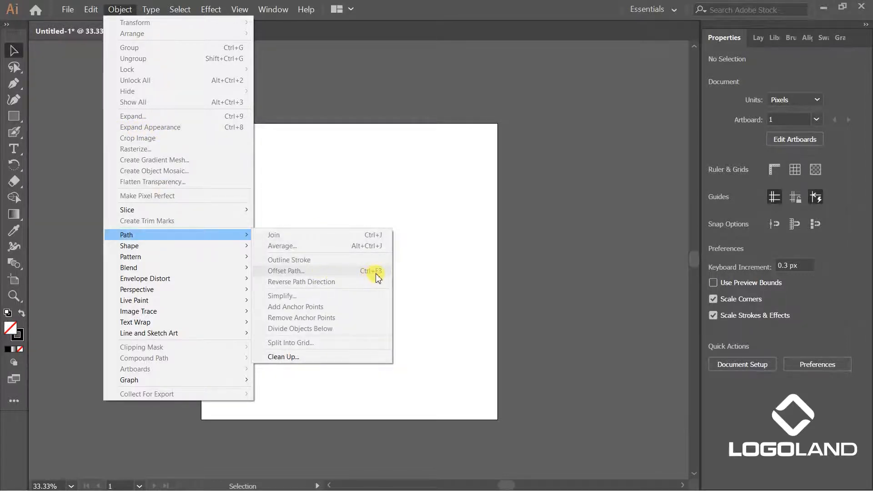
left_click(471, 209)
Switch the active keyboard shortcut set to Illustrator Defaults and check the shortcuts of the Object commands
left_click(91, 9)
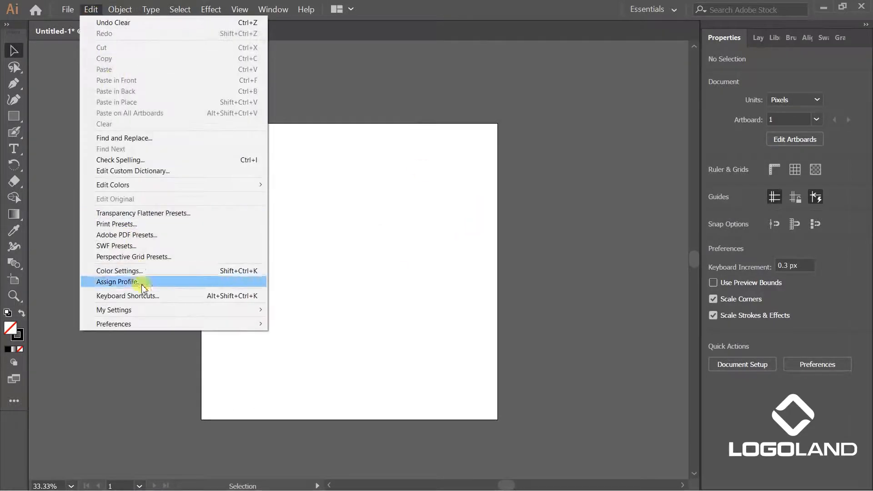
left_click(145, 296)
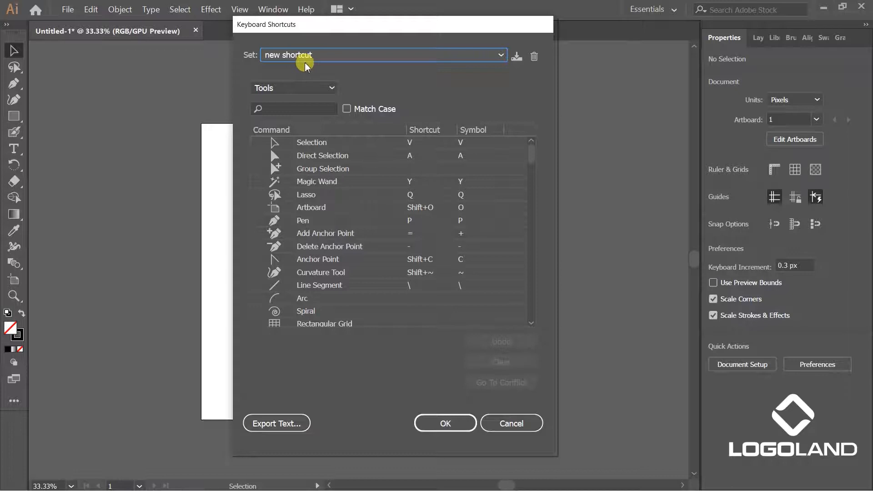
left_click(429, 58)
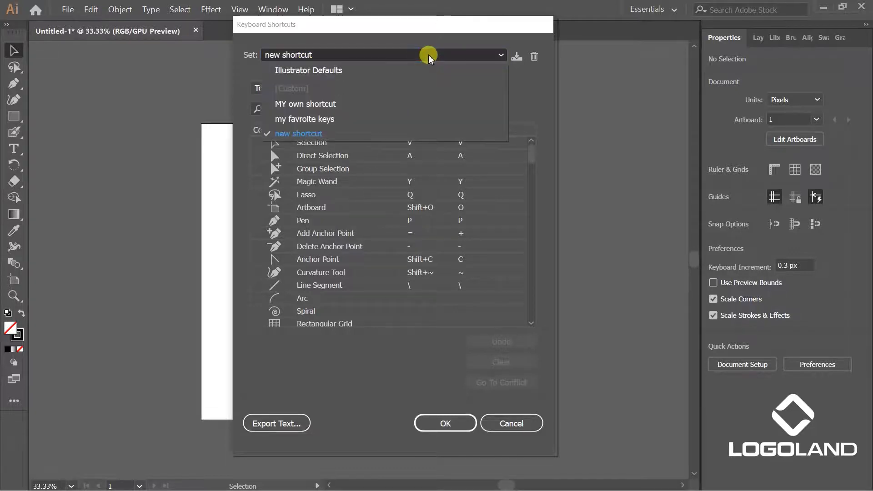
left_click(306, 71)
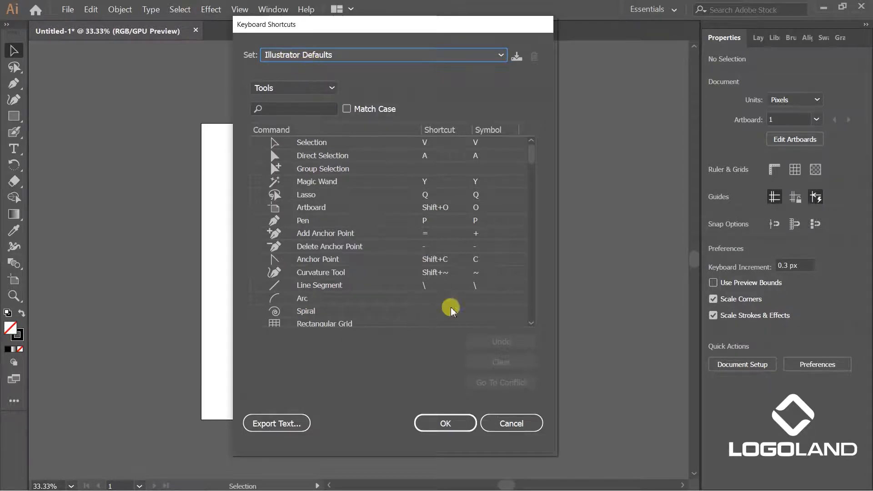
left_click(447, 424)
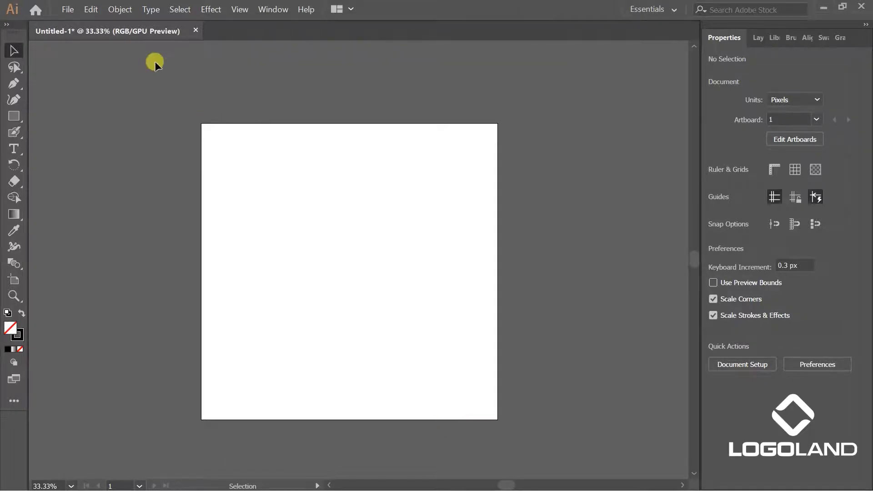
left_click(117, 10)
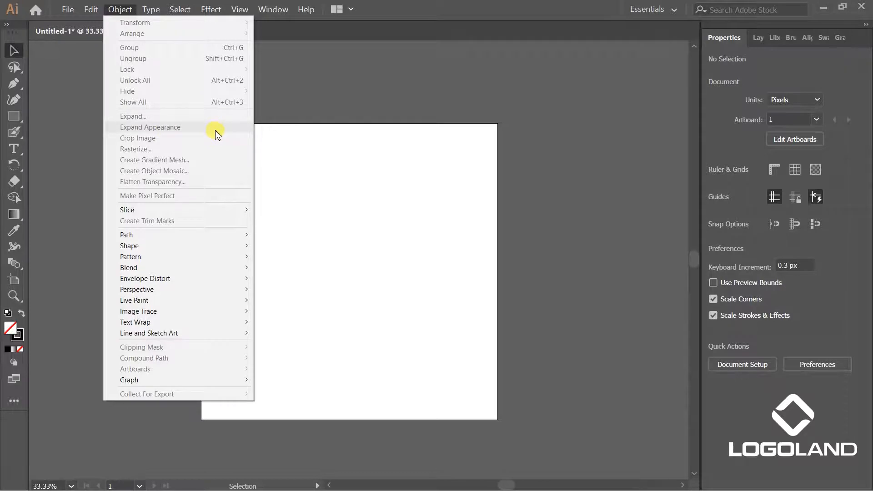
key("Escape")
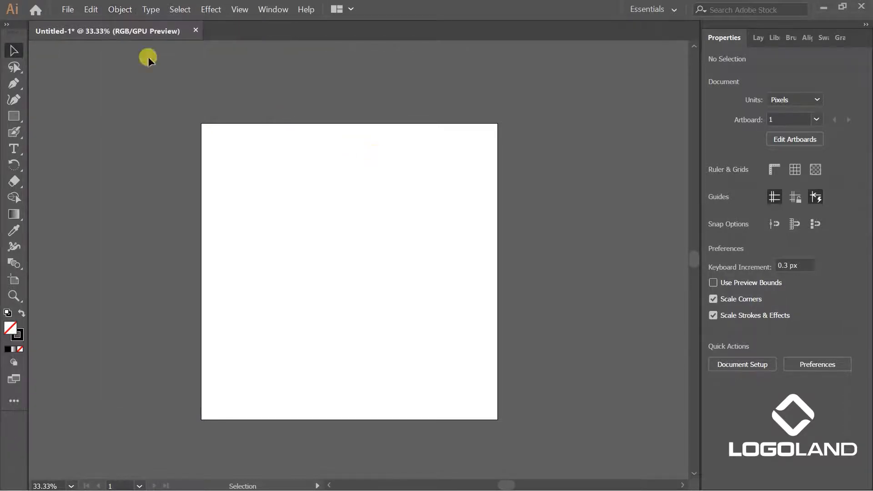
Switch the active keyboard shortcut set to "new shortcut" and check the shortcuts of the Object commands
left_click(91, 9)
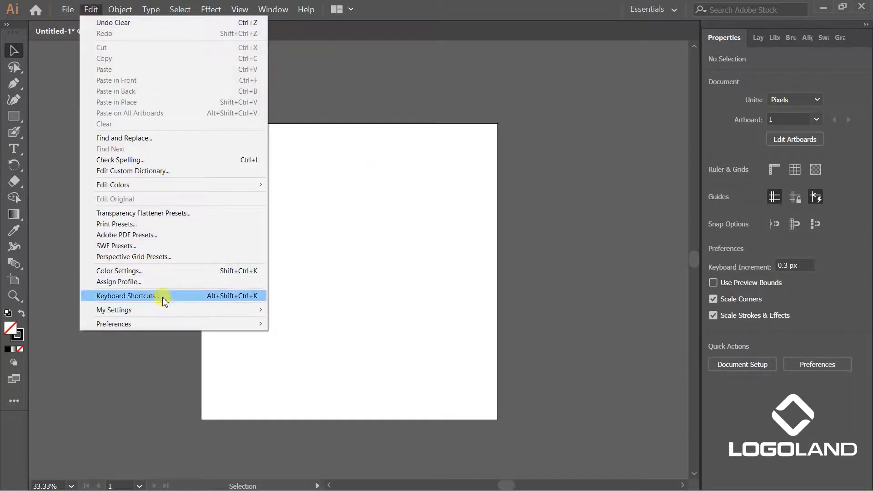
left_click(218, 296)
left_click(394, 55)
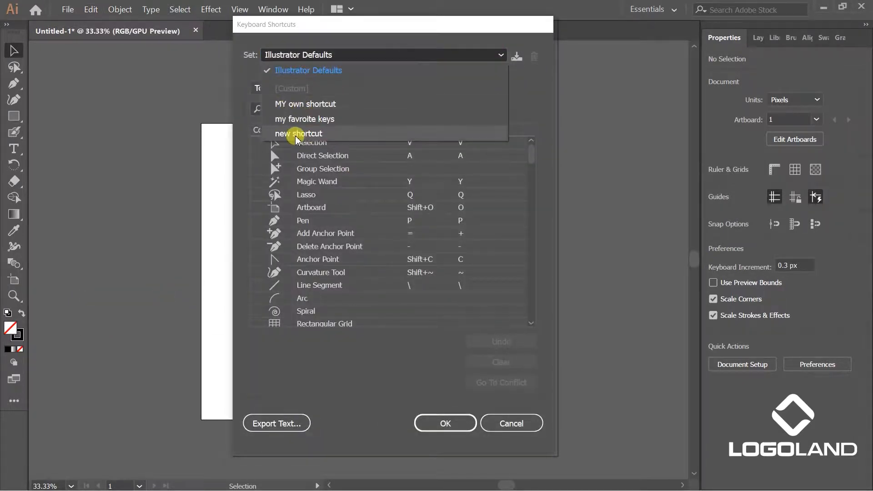
left_click(311, 136)
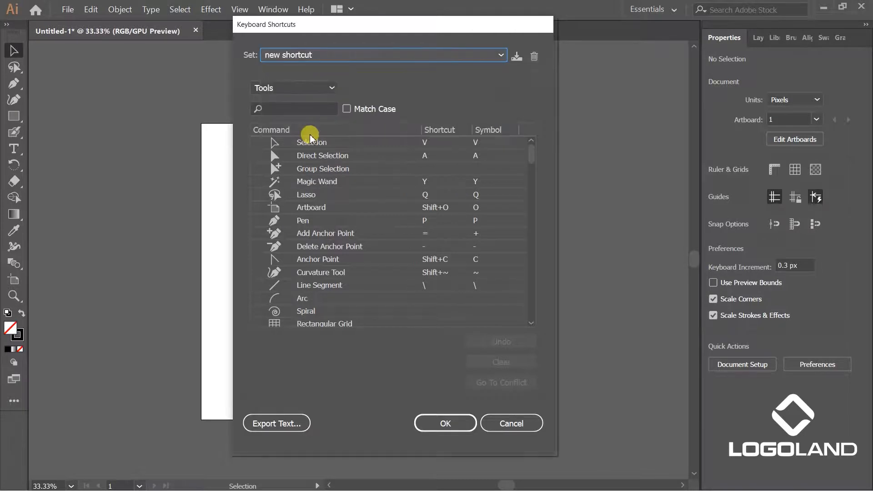
left_click(445, 423)
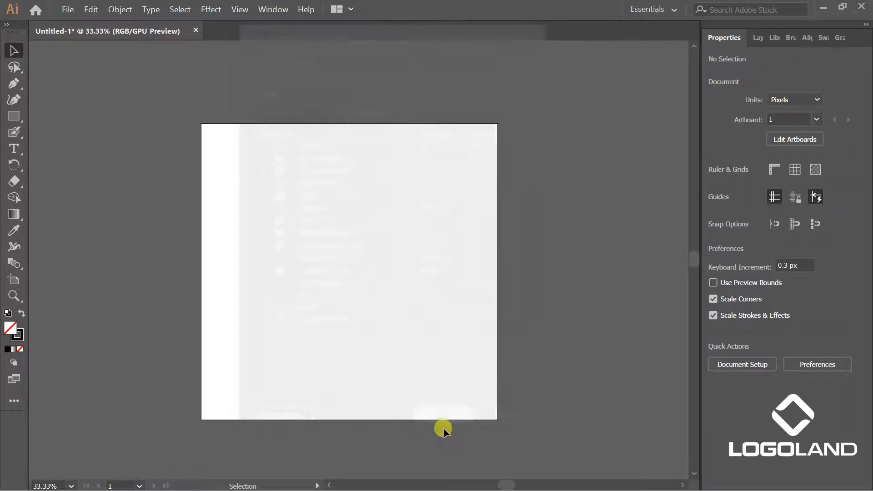
left_click(120, 9)
left_click(416, 189)
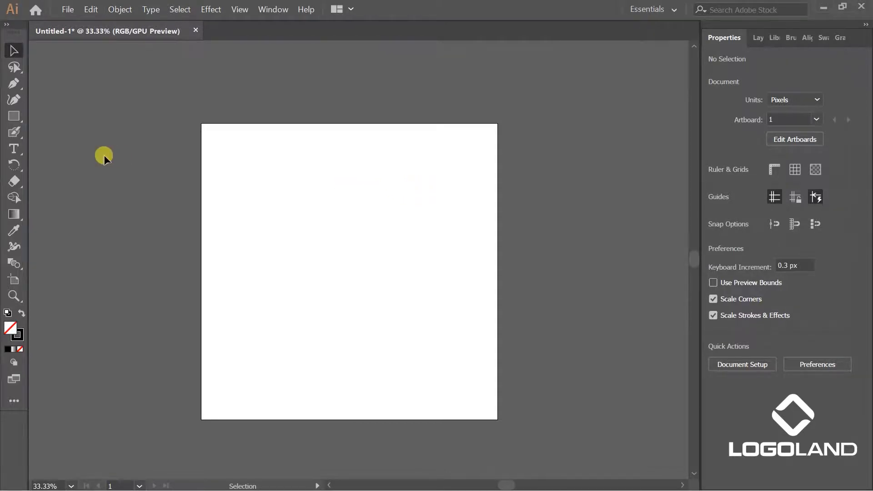
Add the text "LOGOLAND" in black at about 127.5 pt across the upper half of the artboard
left_click(14, 149)
left_click(228, 204)
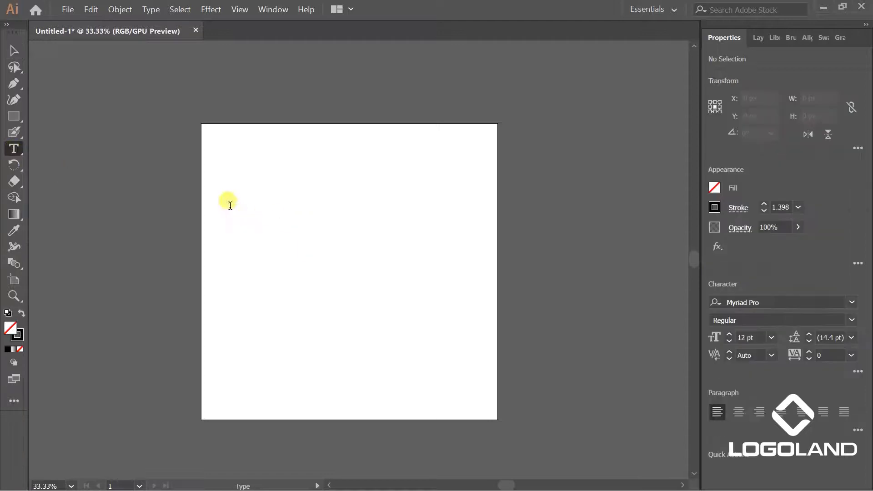
left_click(14, 51)
left_click_drag(250, 210, 438, 264)
double_click(397, 247)
type("LOGOLAND")
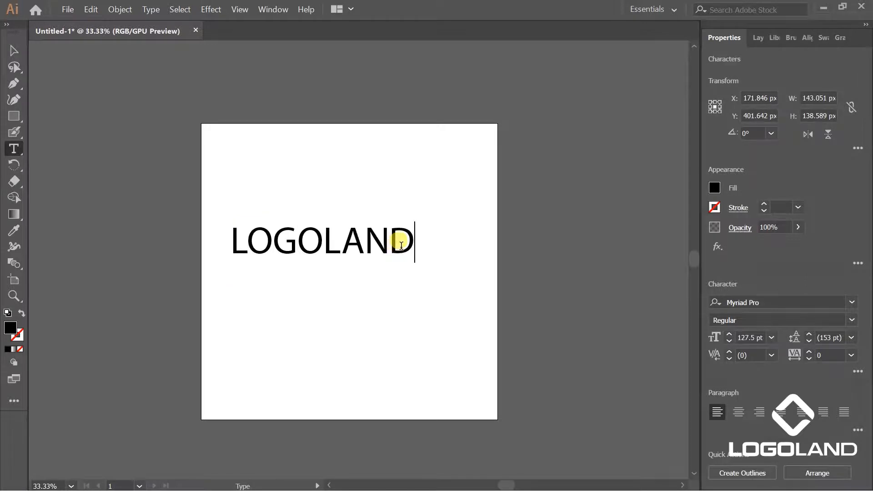
Move the LOGOLAND text near the artboard's centre, at about X 473 px, Y 463 px
left_click(14, 50)
key("ctrl+shift+a")
left_click_drag(376, 249, 403, 260)
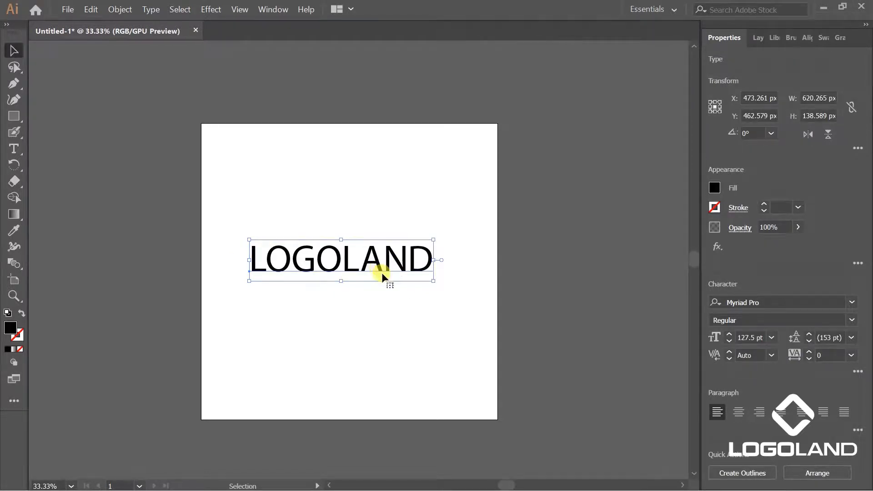
Select the LOGOLAND text and check the shortcut assigned to Expand among the Object commands
key("ctrl+shift+a")
left_click(367, 268)
key("ctrl")
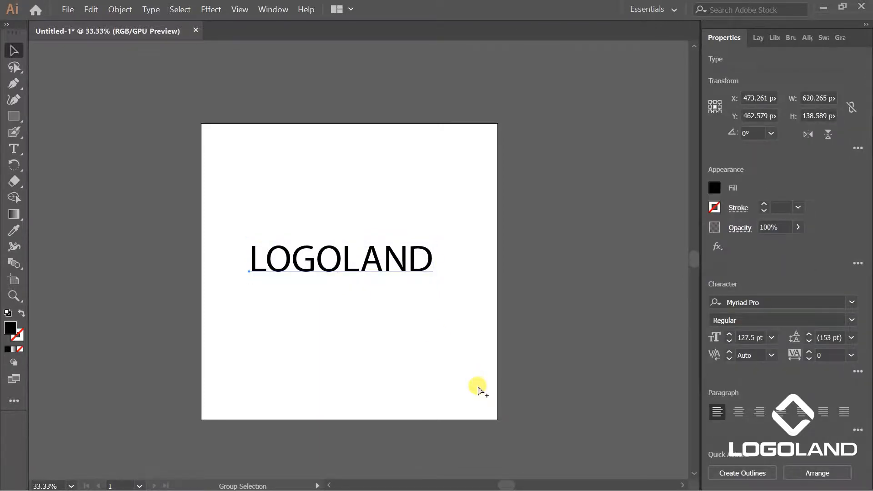
left_click(90, 10)
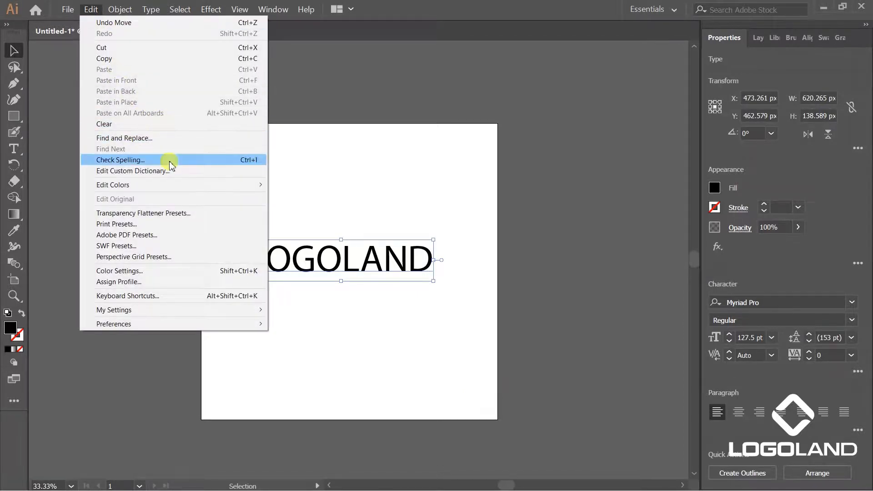
mouse_move(123, 12)
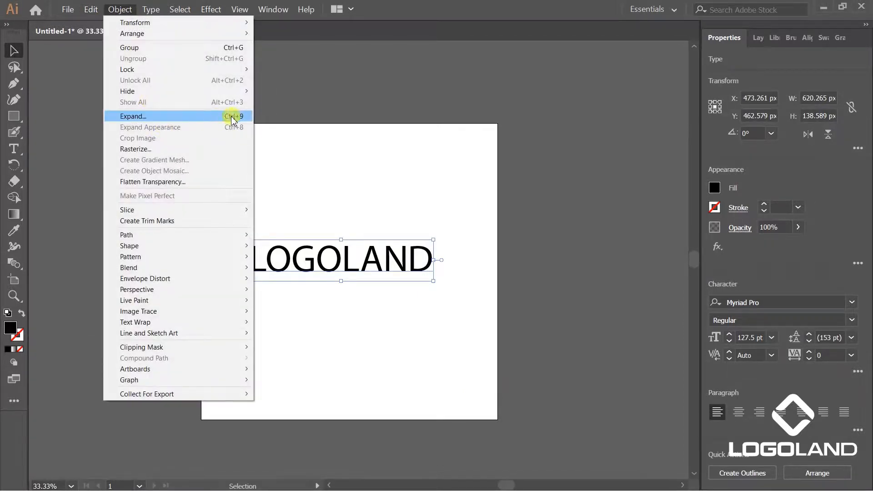
left_click(569, 2)
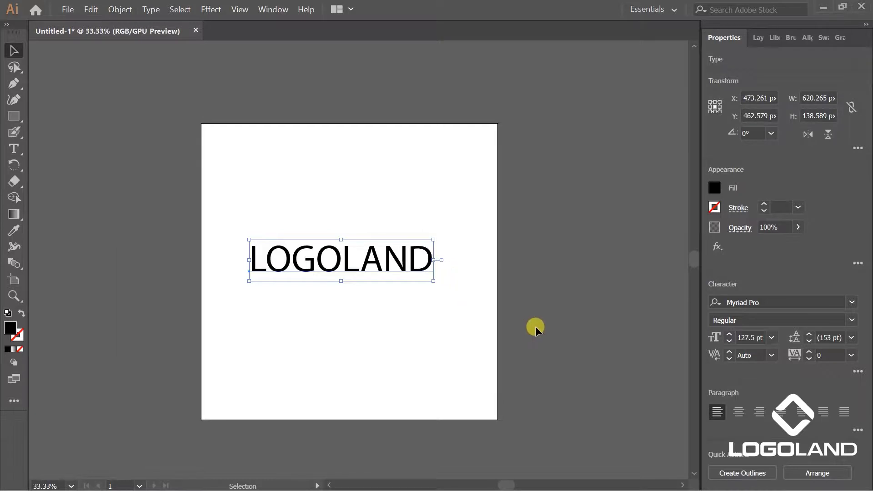
Expand the LOGOLAND text with Object and Fill enabled, and select the result to check its outlines
key("ctrl+alt")
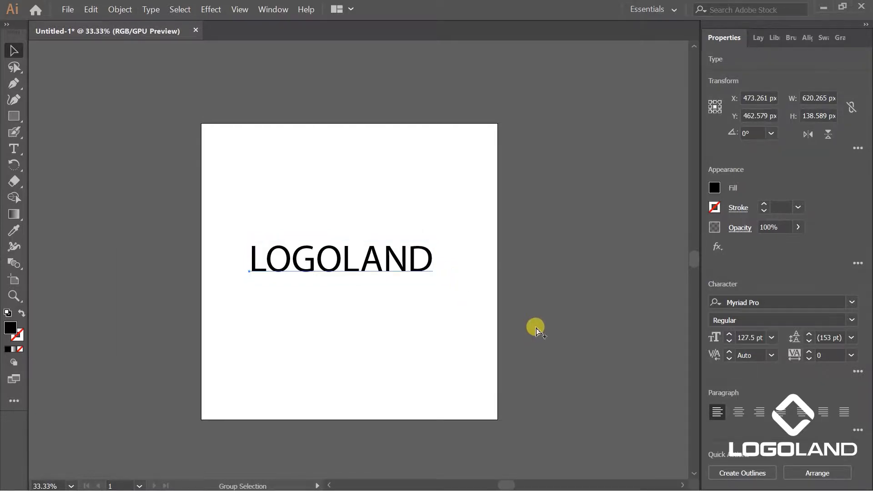
key("ctrl+alt+x")
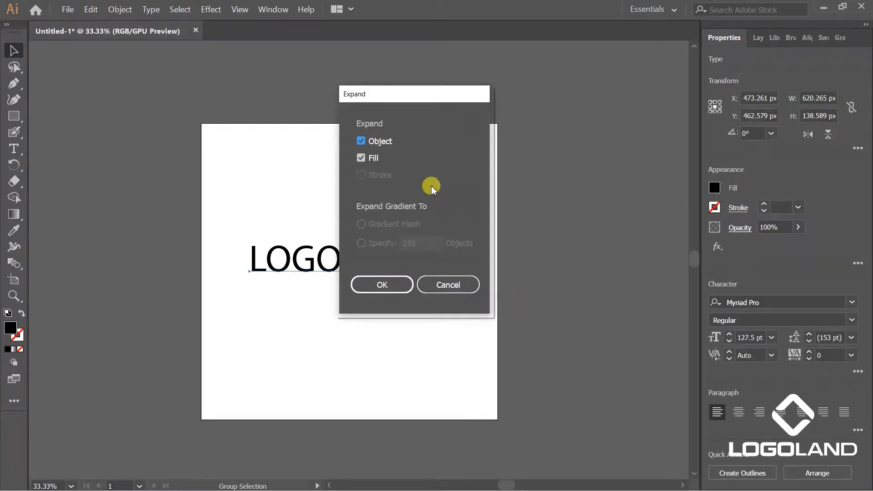
left_click(386, 285)
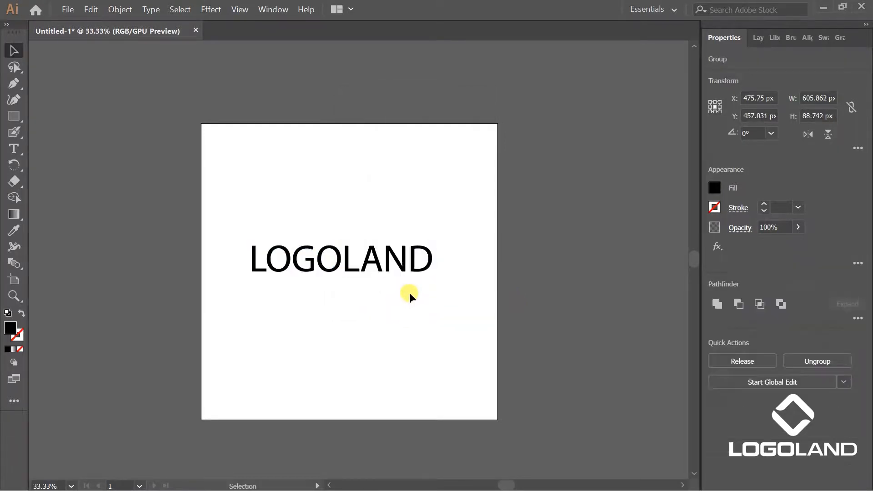
left_click(428, 259)
left_click(474, 288)
left_click(430, 259)
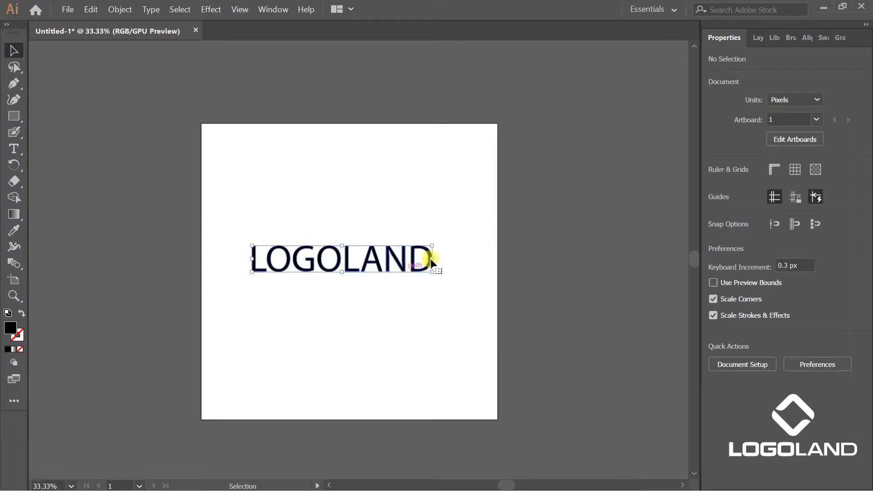
left_click(498, 214)
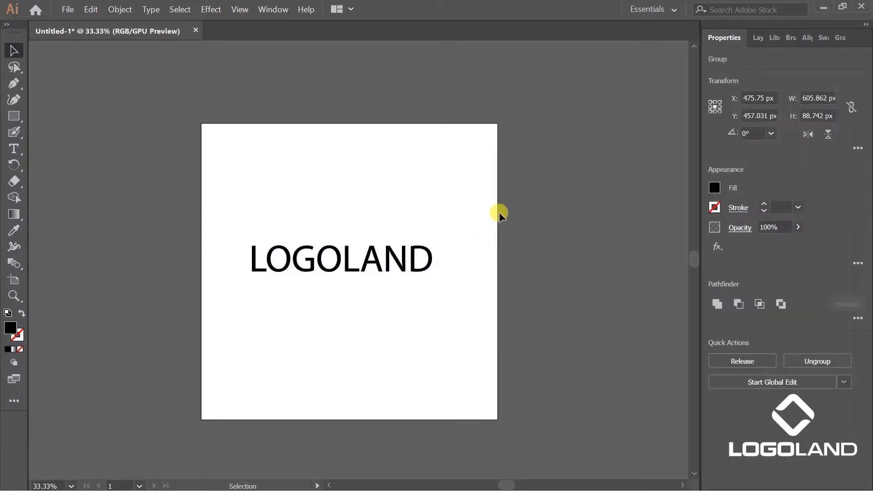
Draw a black rectangle about 299 × 247 px below the text and move it to about X 372 px, Y 726 px
left_click(7, 117)
left_click_drag(287, 326, 376, 399)
left_click(13, 50)
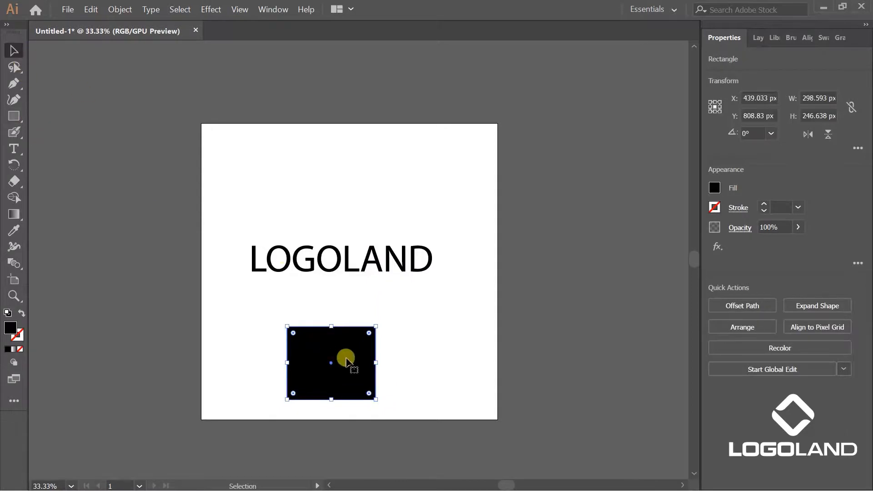
left_click_drag(347, 362, 326, 337)
left_click(400, 326)
left_click(331, 335)
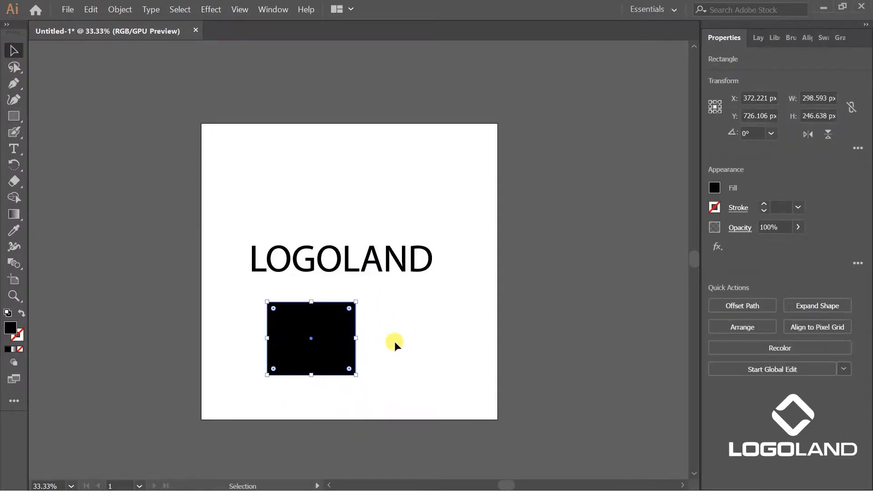
Offset the black rectangle's path by 10 px with Miter joins, a miter limit of 4 and Preview enabled
key("ctrl+c")
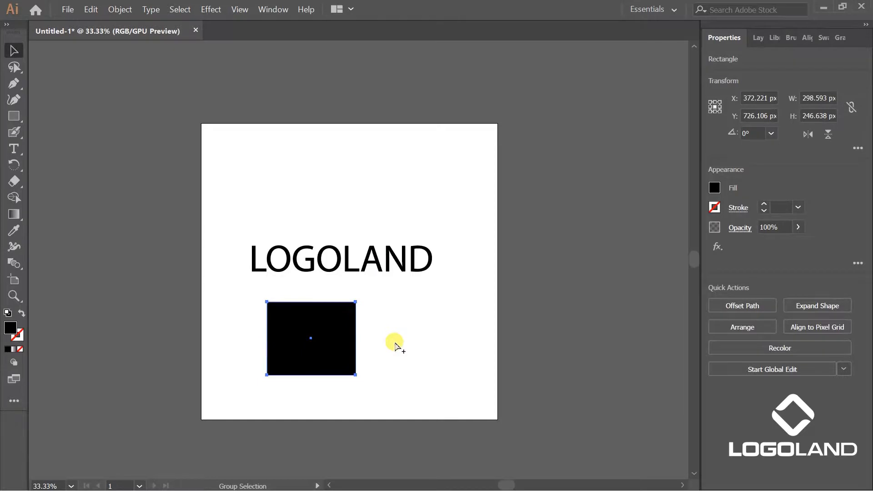
key("ctrl+alt+o")
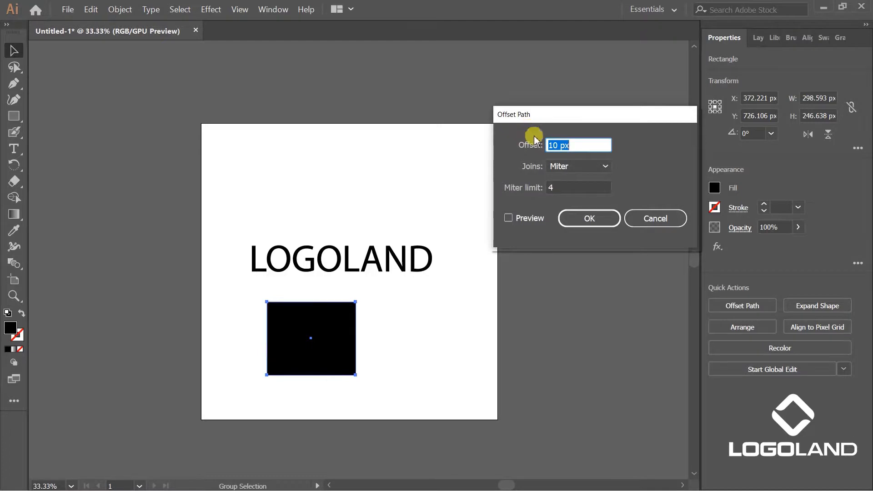
left_click(509, 220)
left_click(590, 220)
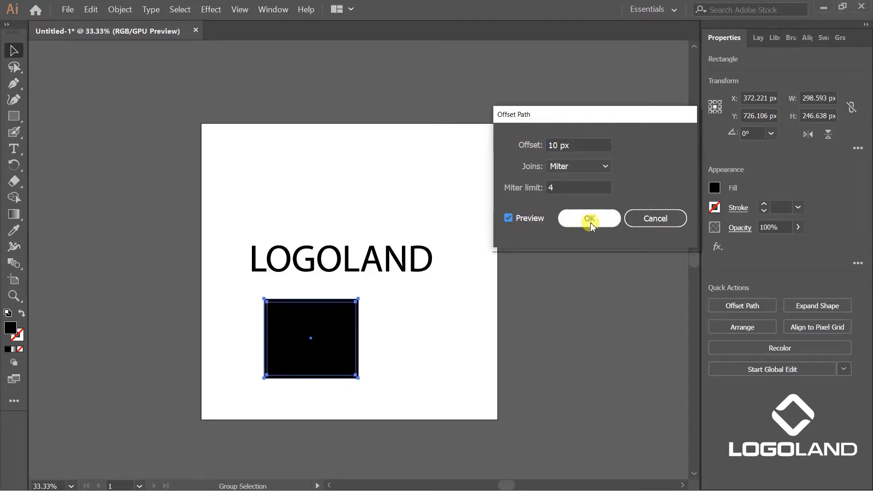
left_click(590, 223)
Move the original rectangle off its offset copy to its right, at about X 708 px, Y 712 px, and deselect it
left_click(495, 300)
left_click_drag(343, 328, 443, 324)
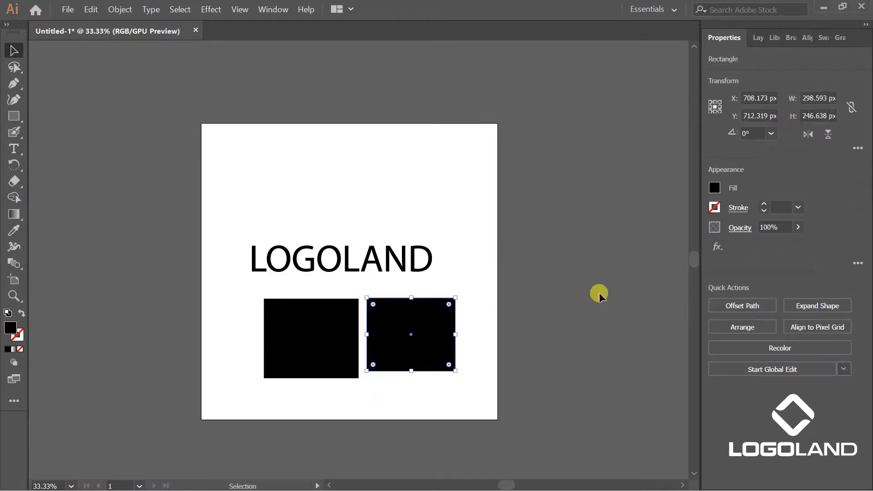
left_click(599, 295)
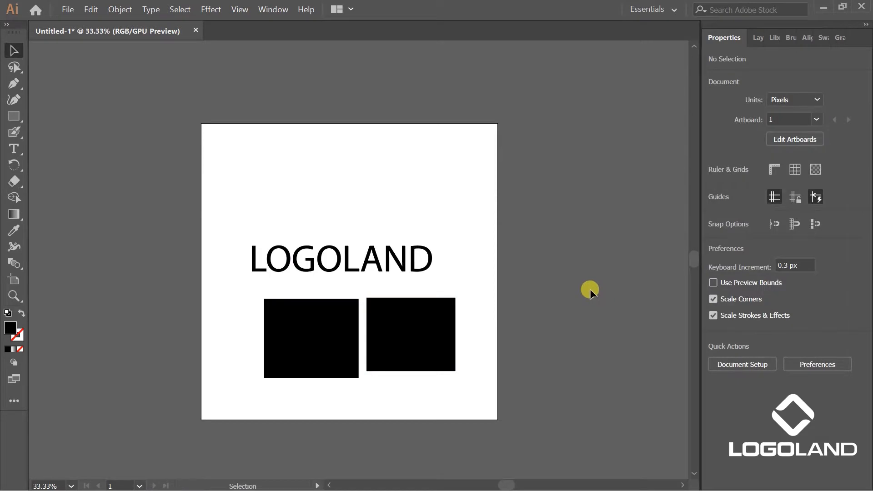